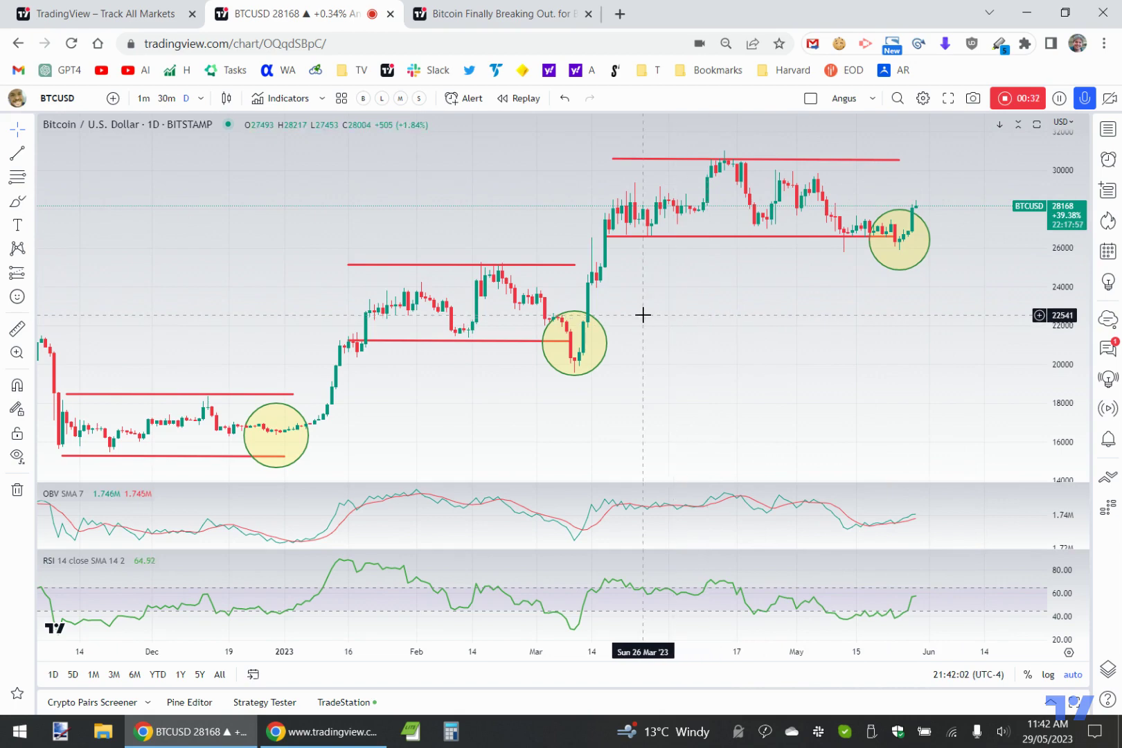
- Copy a shareable link to the BTCUSD chart snapshot and switch to the 'Bitcoin Finally Breaking Out' idea
click(974, 98)
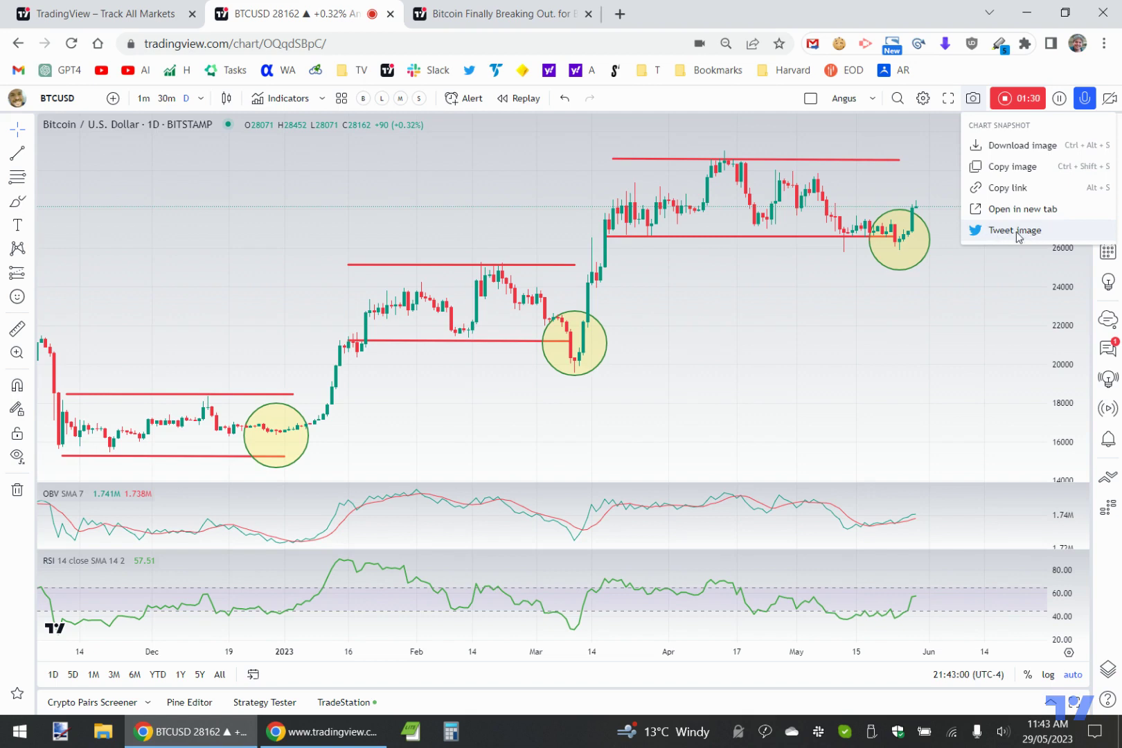
click(1005, 193)
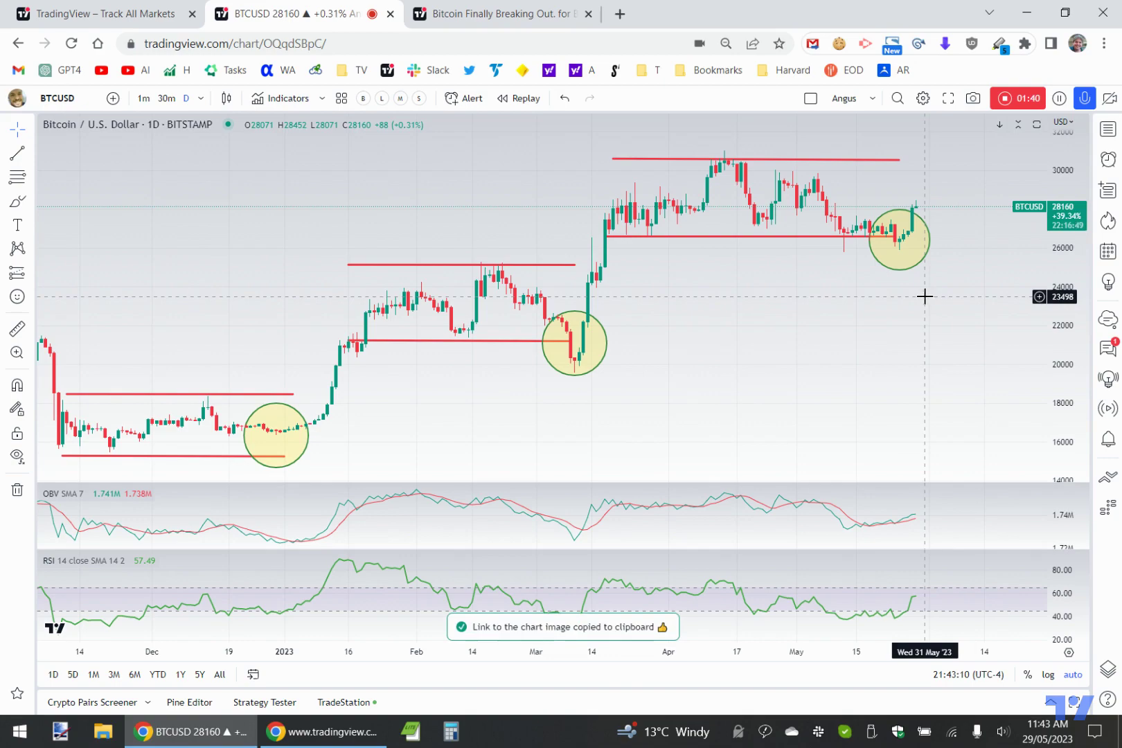
click(491, 14)
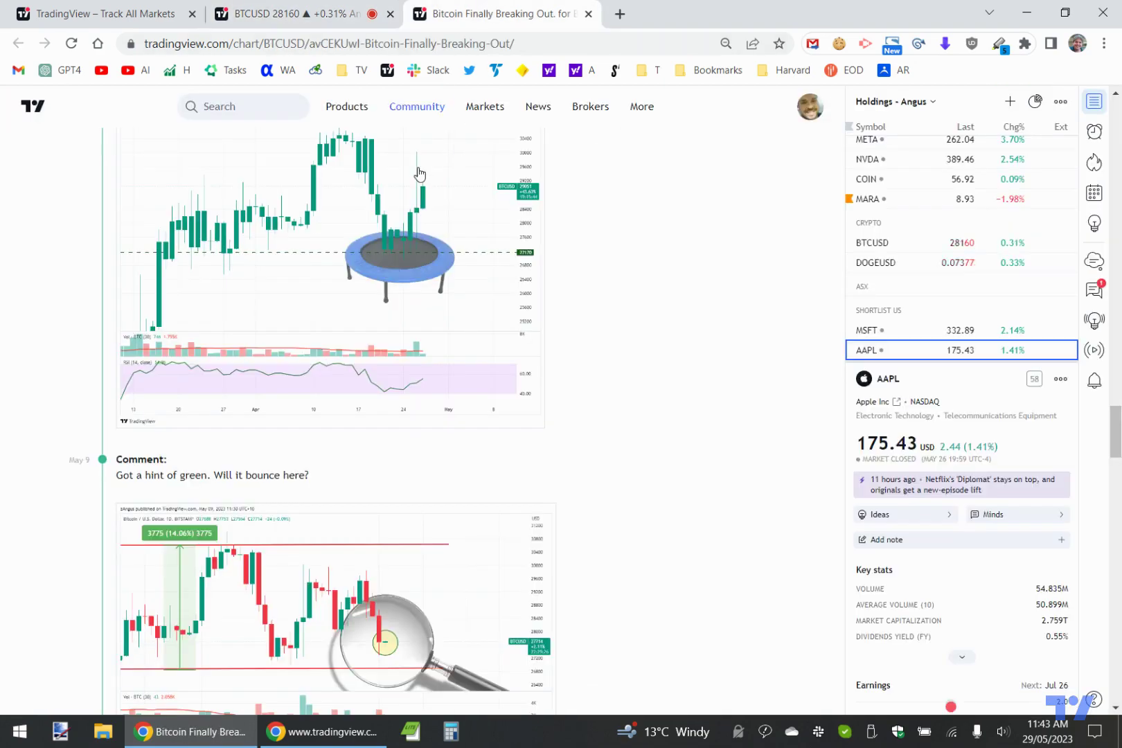
- Scroll through the idea's earlier chart down to the May 9 comment, then return to the BTCUSD chart
drag(1116, 443, 1116, 125)
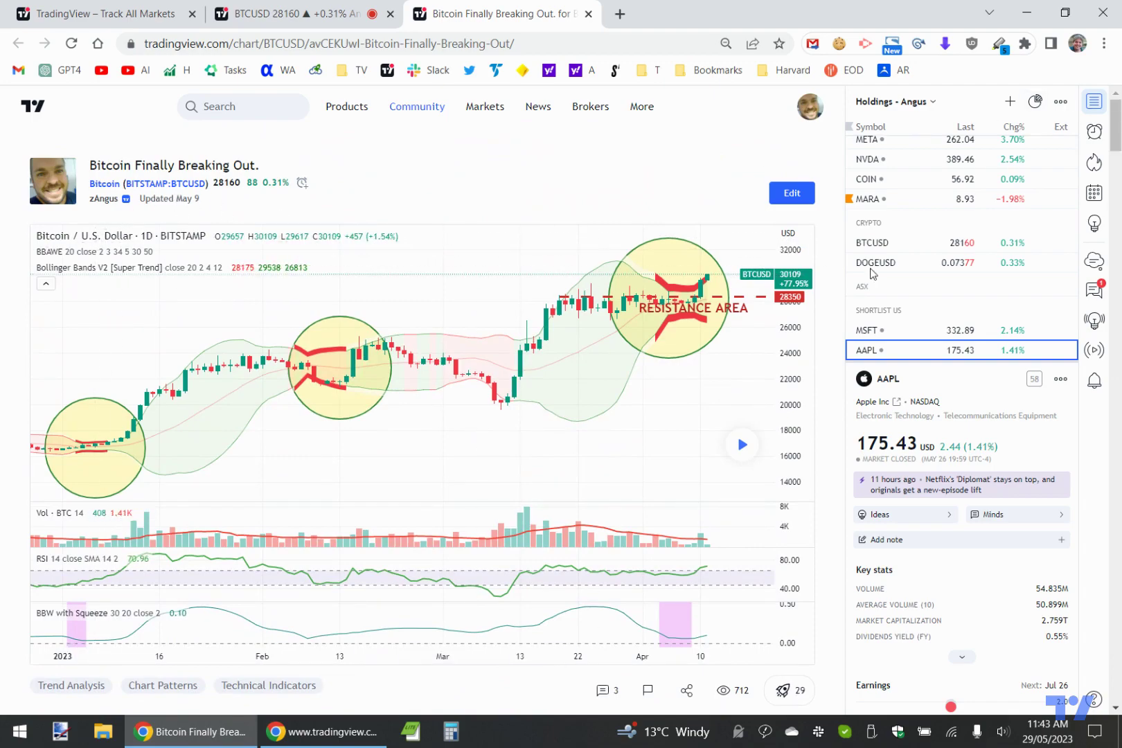
drag(1120, 124, 1119, 464)
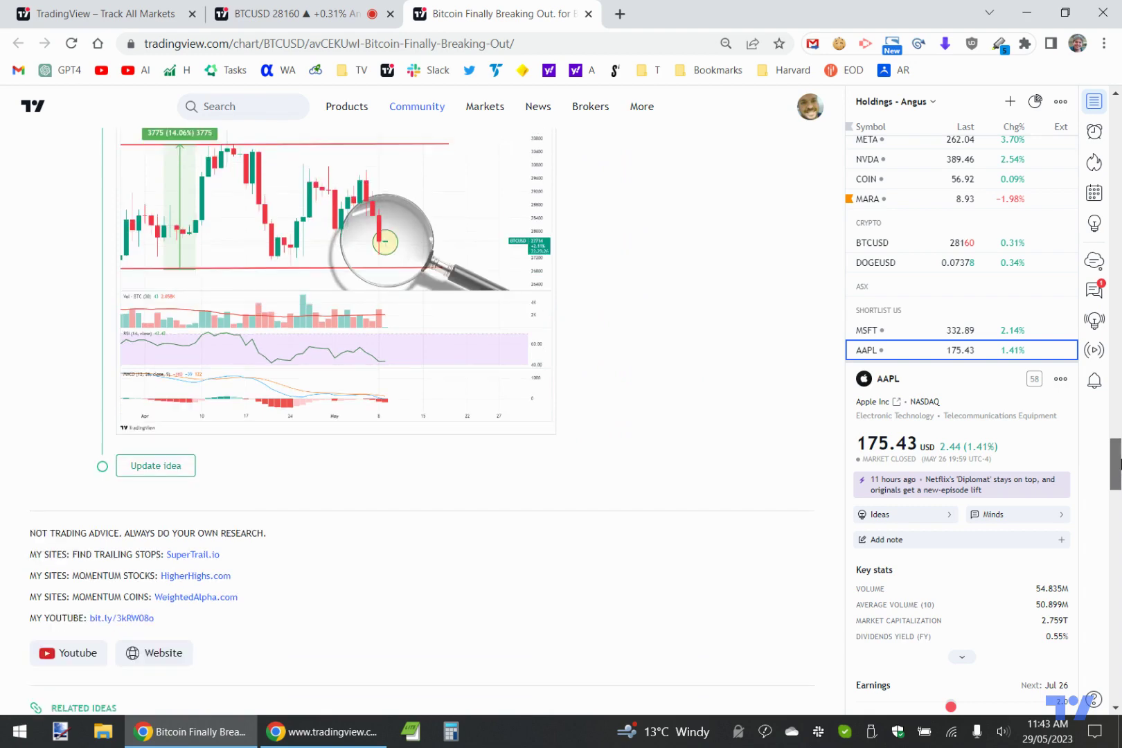
scroll(350, 355, up, 3)
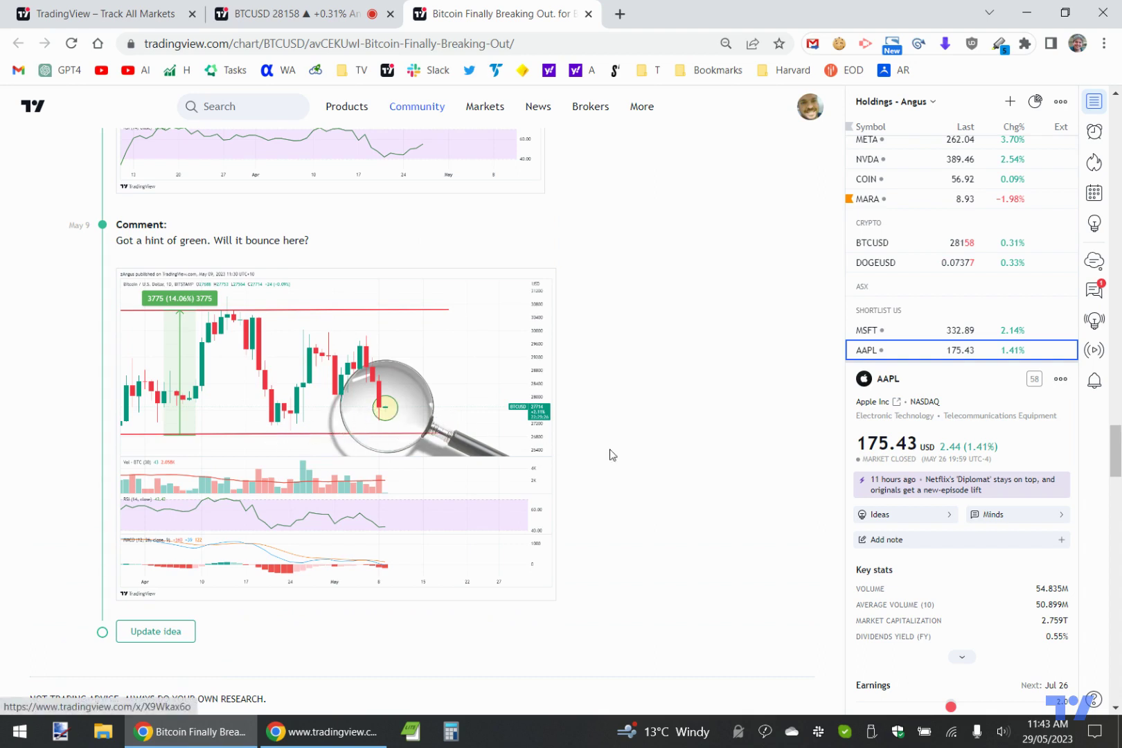
scroll(609, 454, down, 1)
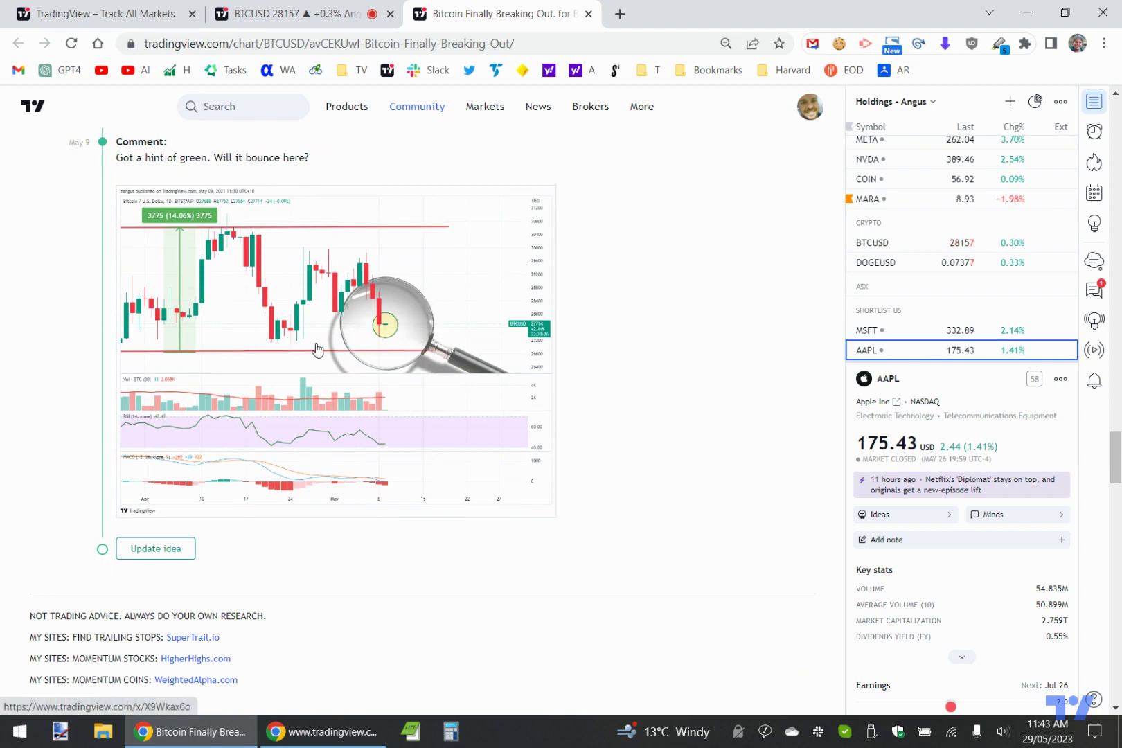
click(186, 549)
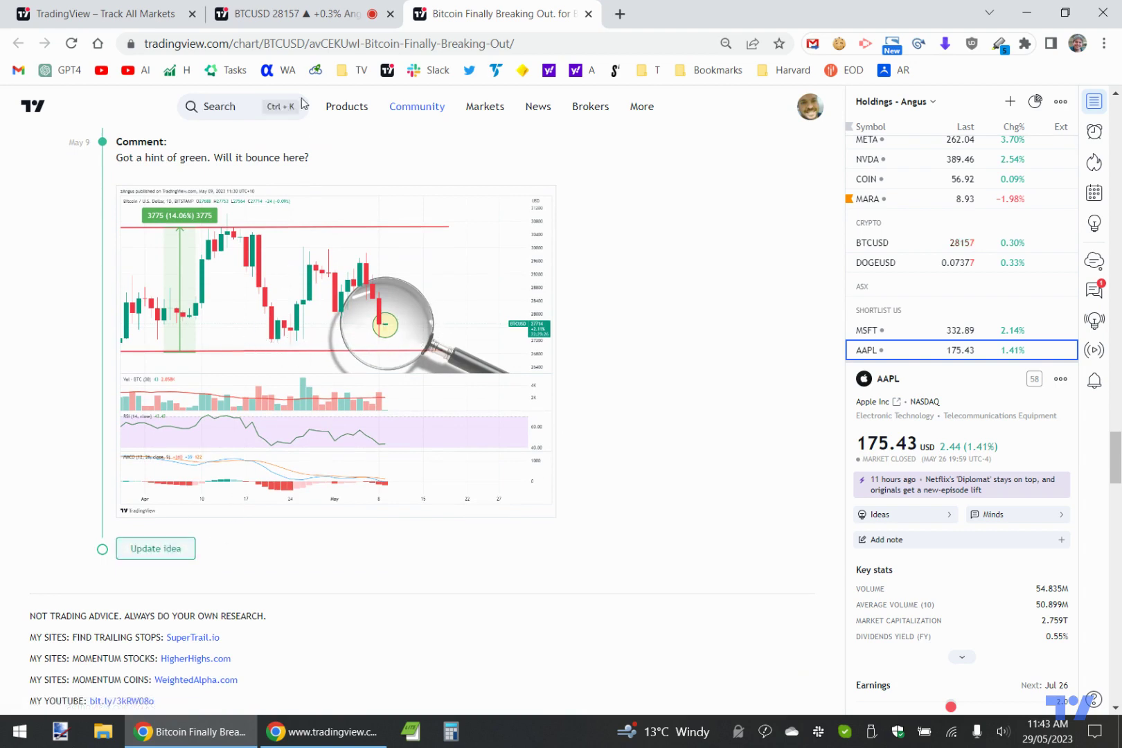
click(305, 15)
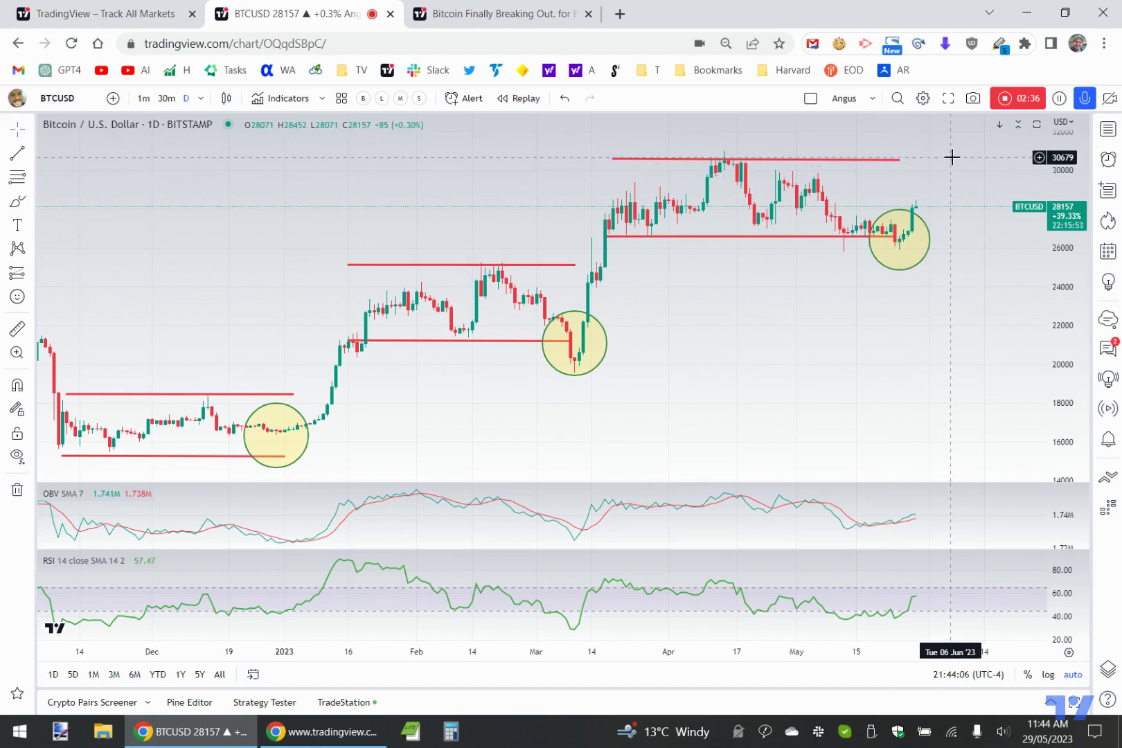
- Zoom the BTCUSD chart out to late 2020, showing Moon, Bottom and 'Half Moon (eclipse) ???' labels, then return to the idea
scroll(827, 369, down, 10)
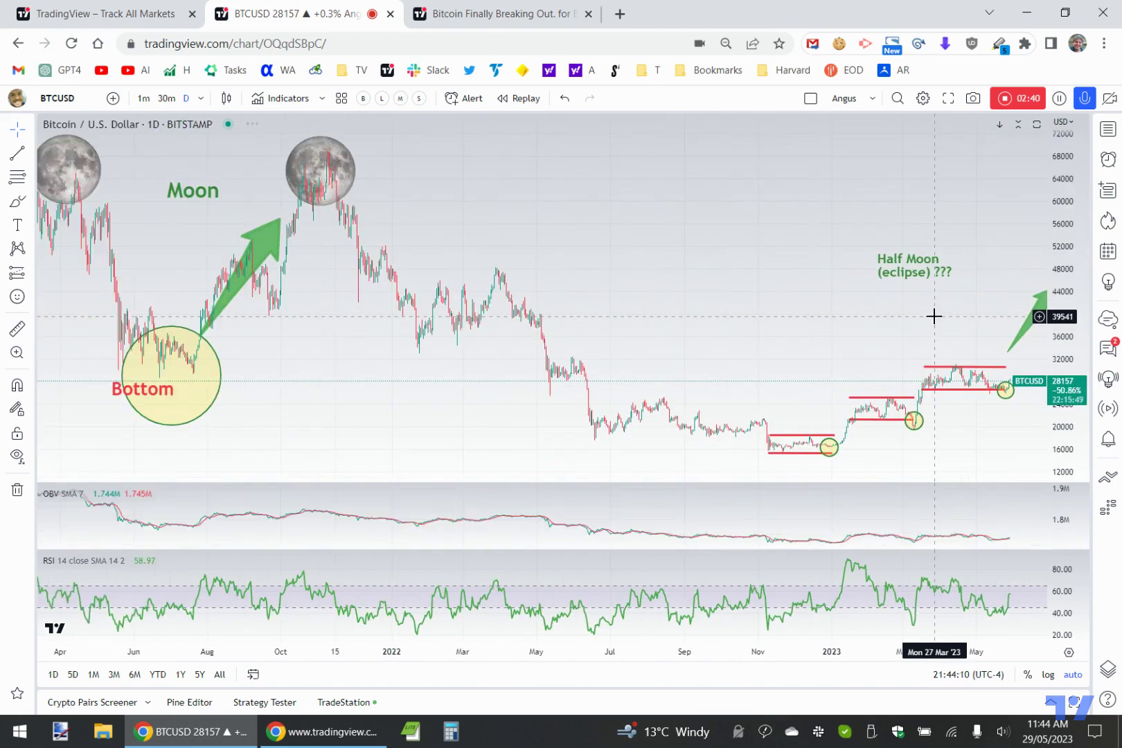
scroll(933, 316, down, 5)
scroll(849, 316, down, 2)
drag(850, 315, 714, 311)
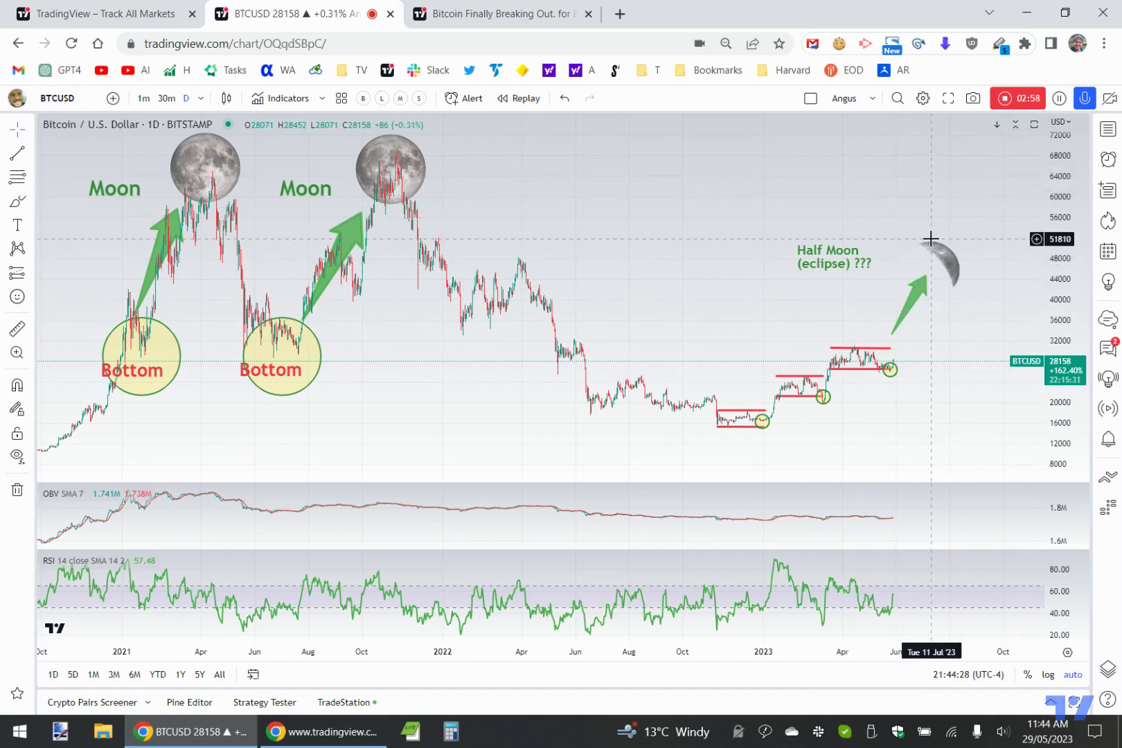
click(511, 14)
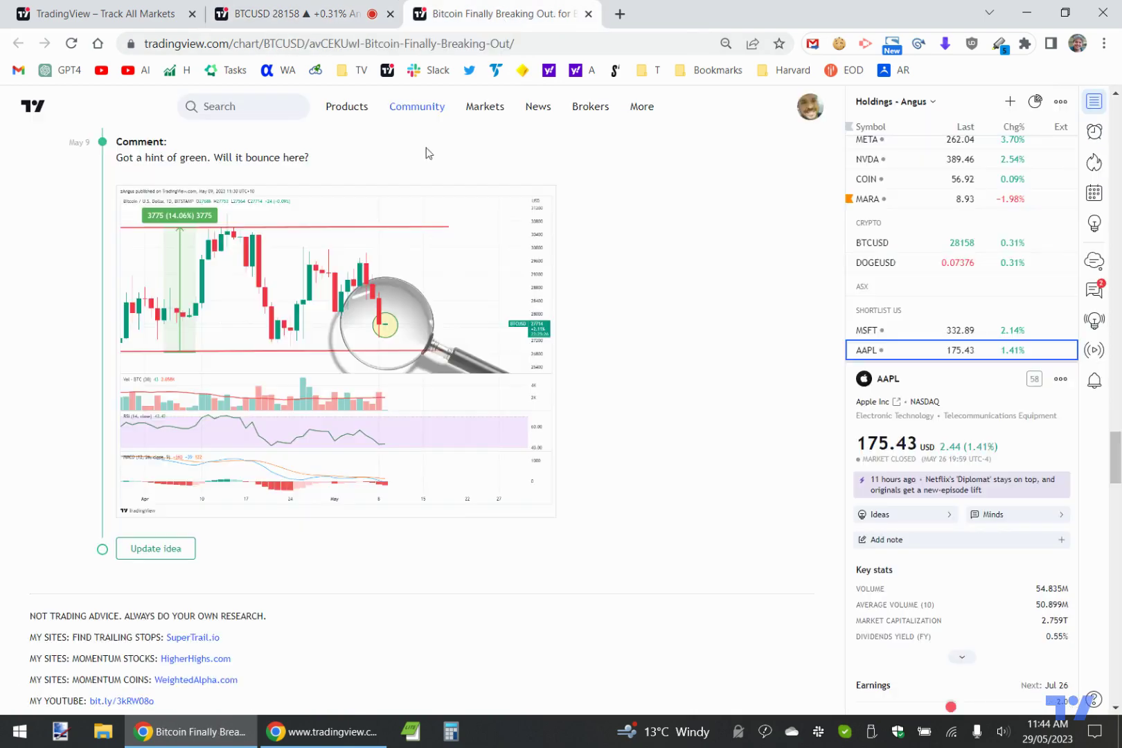
- Post an idea update saying Bitcoin broke above old support, asking 'how long will it run for?', with the snapshot link
click(176, 551)
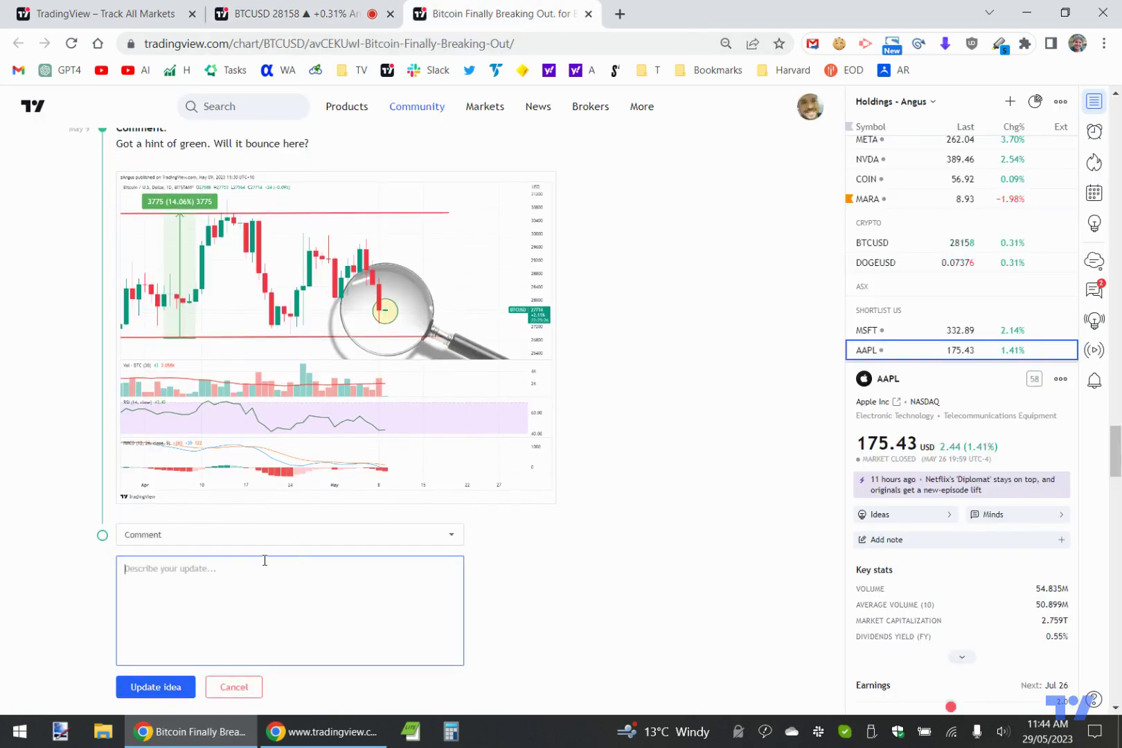
text(B)
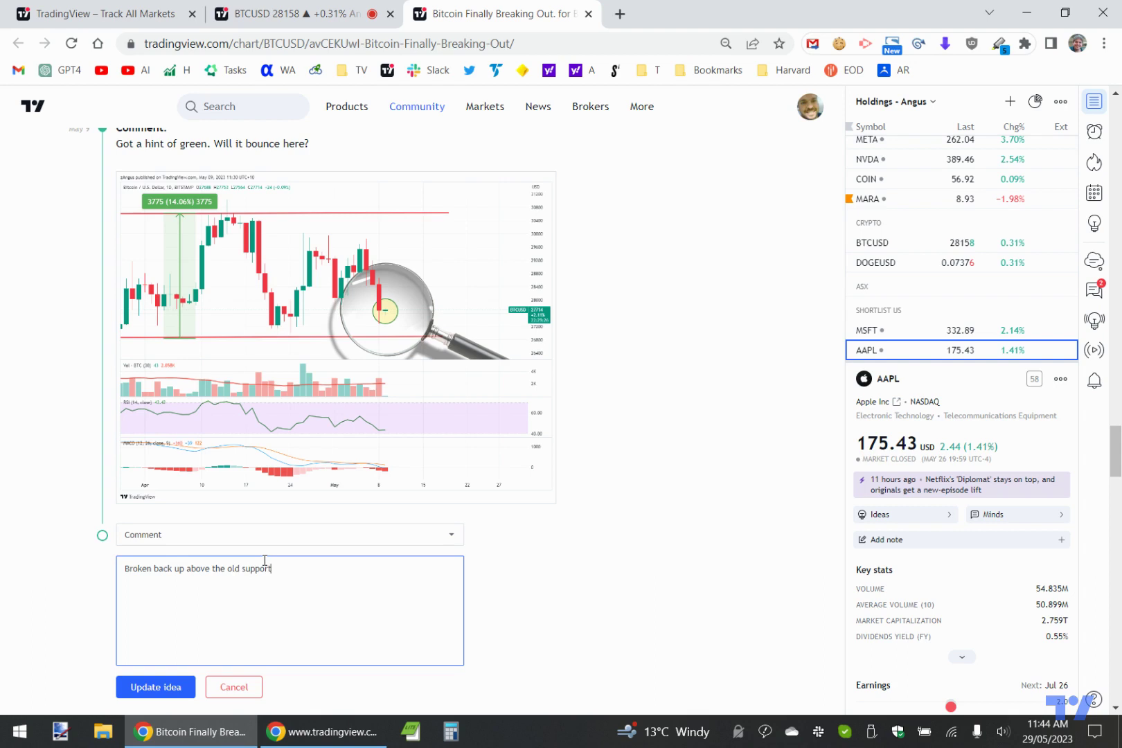
text(g will it run for.)
text(https://www.tradingview.com/x/AcKHEXMQ/)
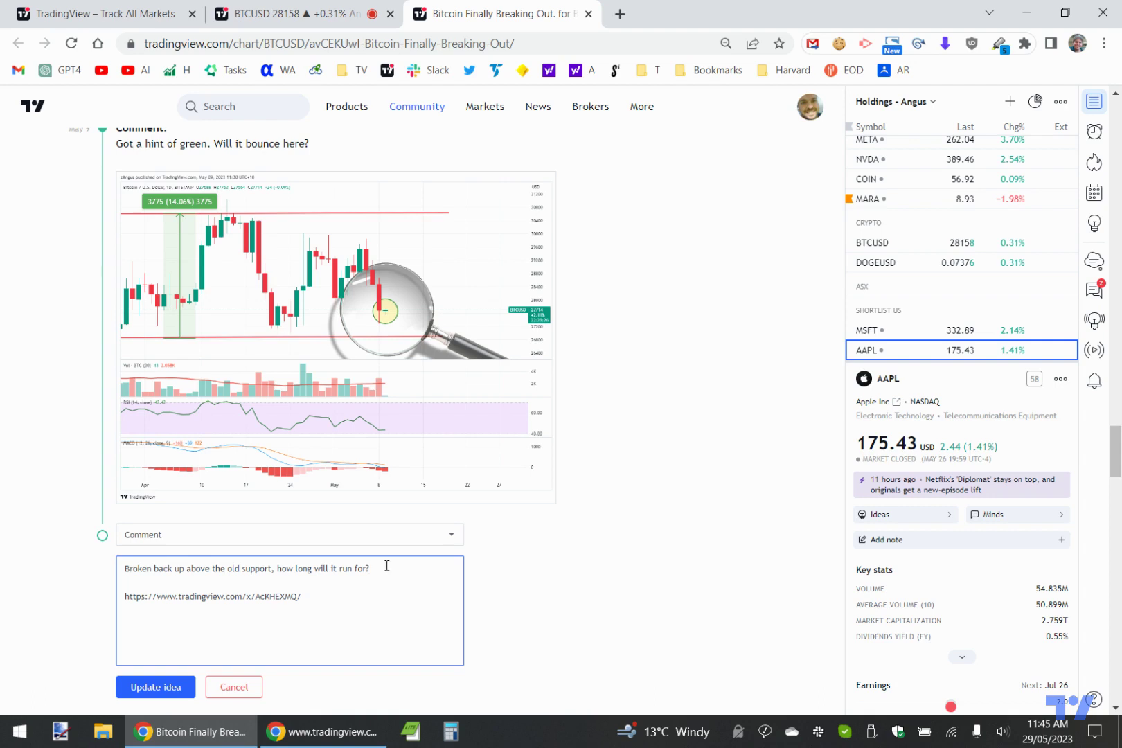
click(374, 574)
click(155, 688)
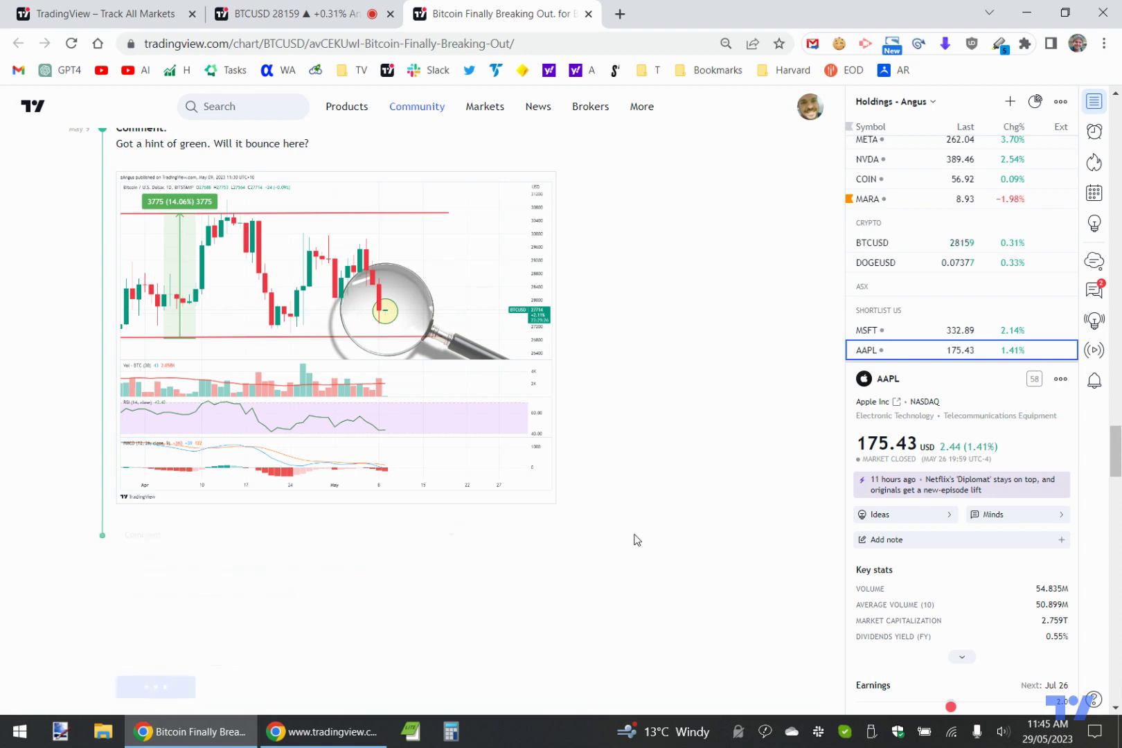
scroll(710, 476, down, 5)
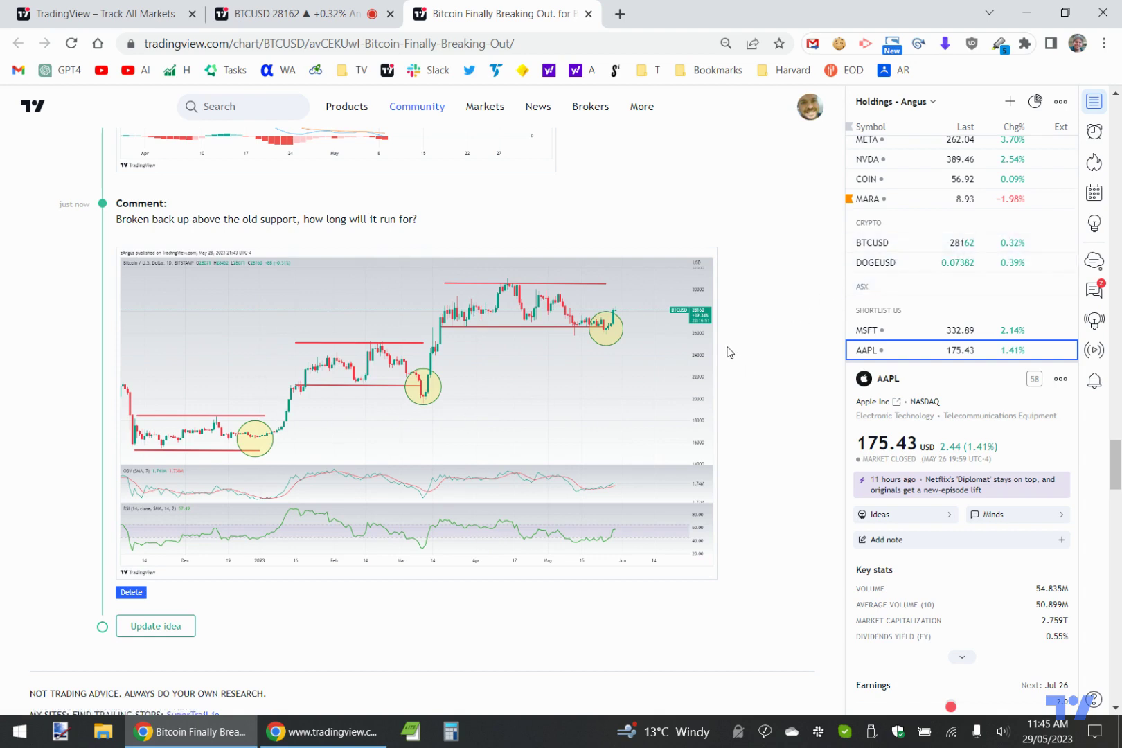
scroll(955, 248, up, 3)
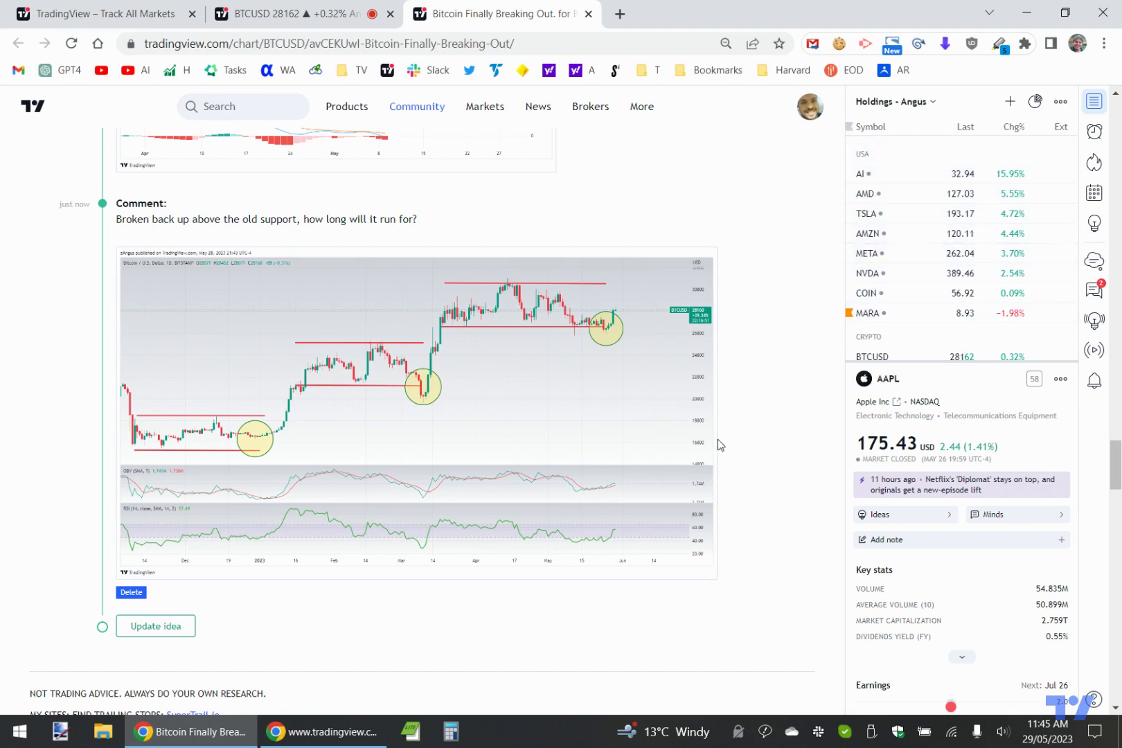
scroll(703, 506, down, 15)
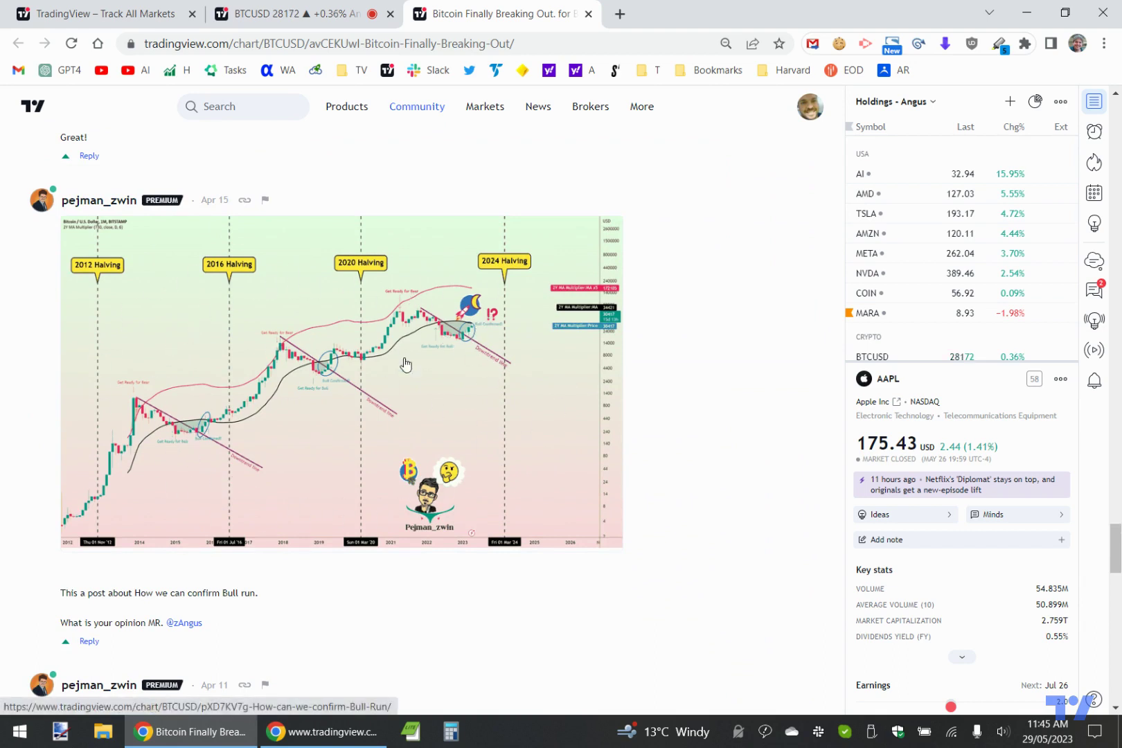
- Reply 'looks like it is running again finally' to the halving-chart comment, with the snapshot link on a new line
scroll(698, 449, down, 1)
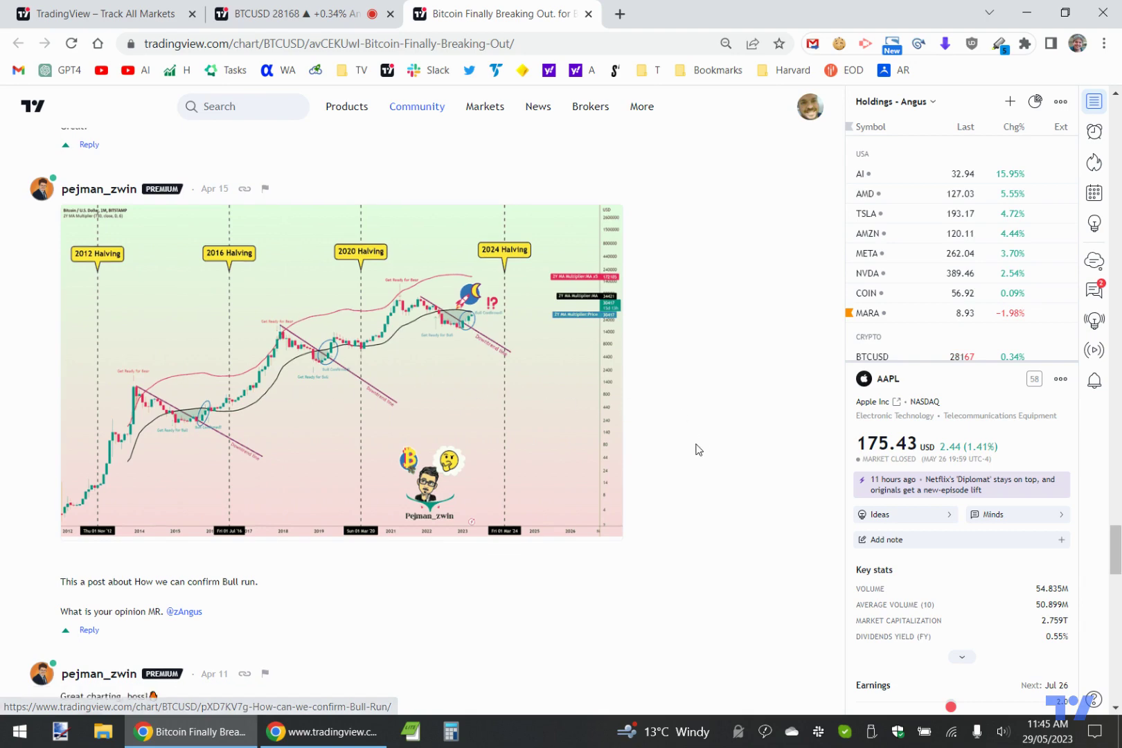
scroll(698, 449, down, 5)
scroll(303, 318, up, 5)
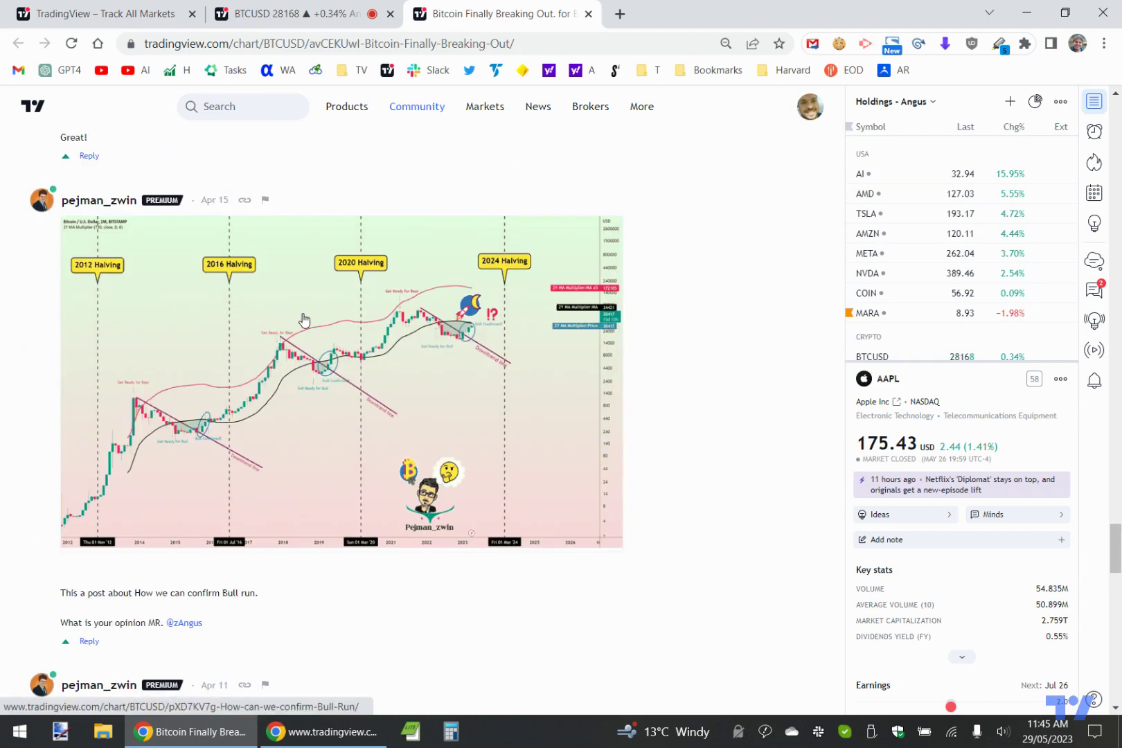
scroll(305, 319, down, 1)
scroll(305, 319, up, 1)
scroll(136, 490, down, 2)
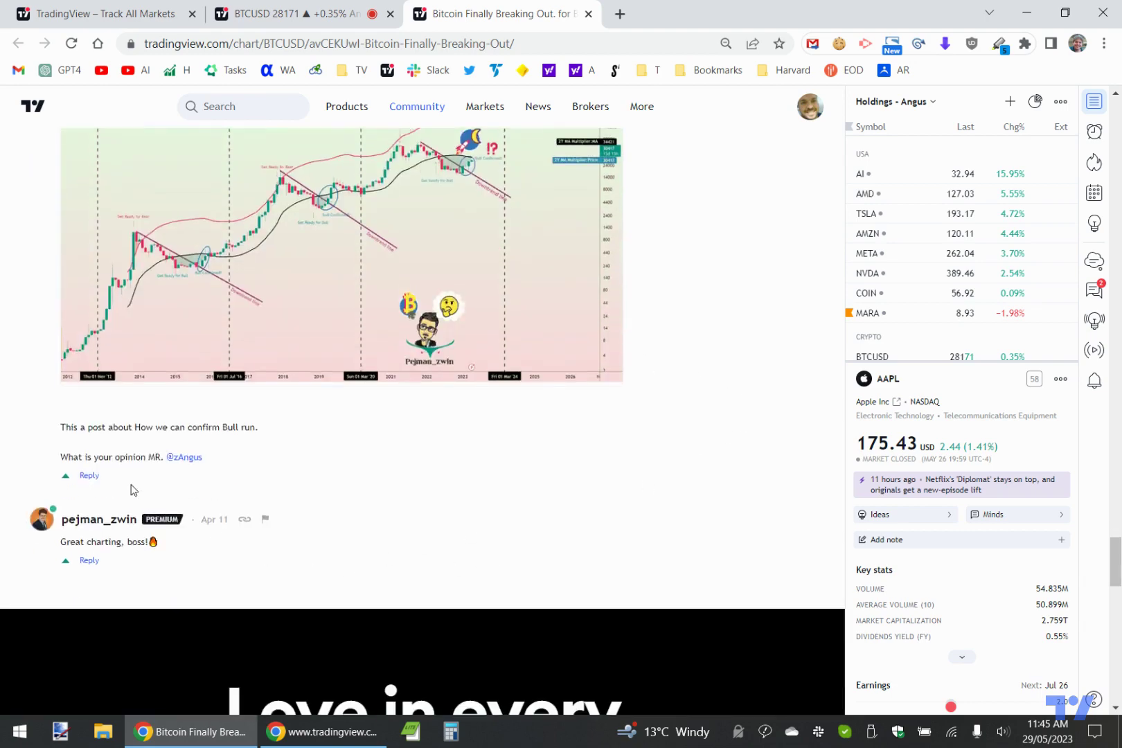
click(89, 477)
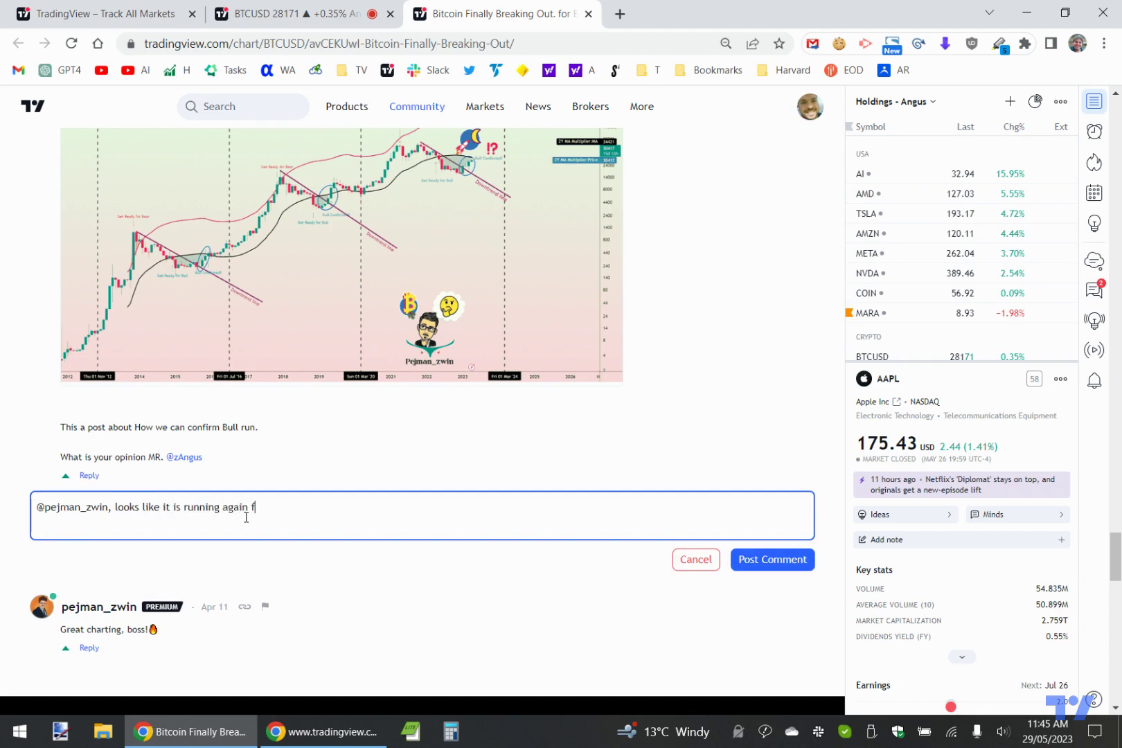
text(looks like it is running again finally)
key(Return)
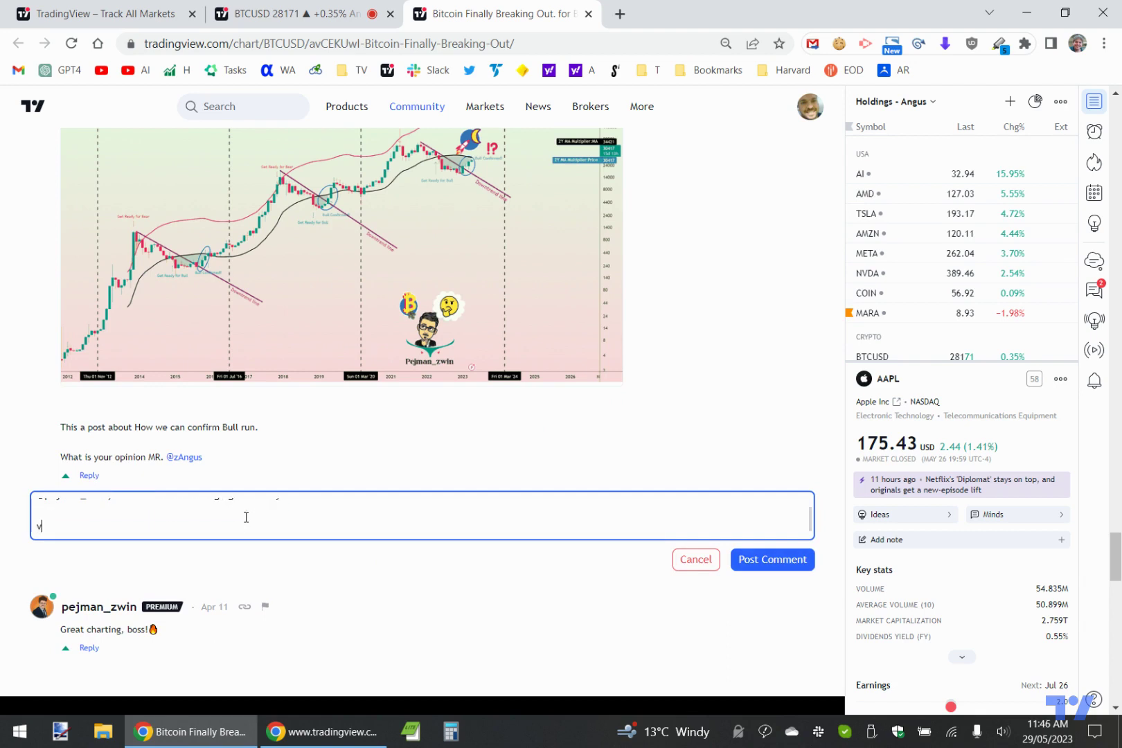
text(https://www.tradingview.com/x/AcKHEXMQ/)
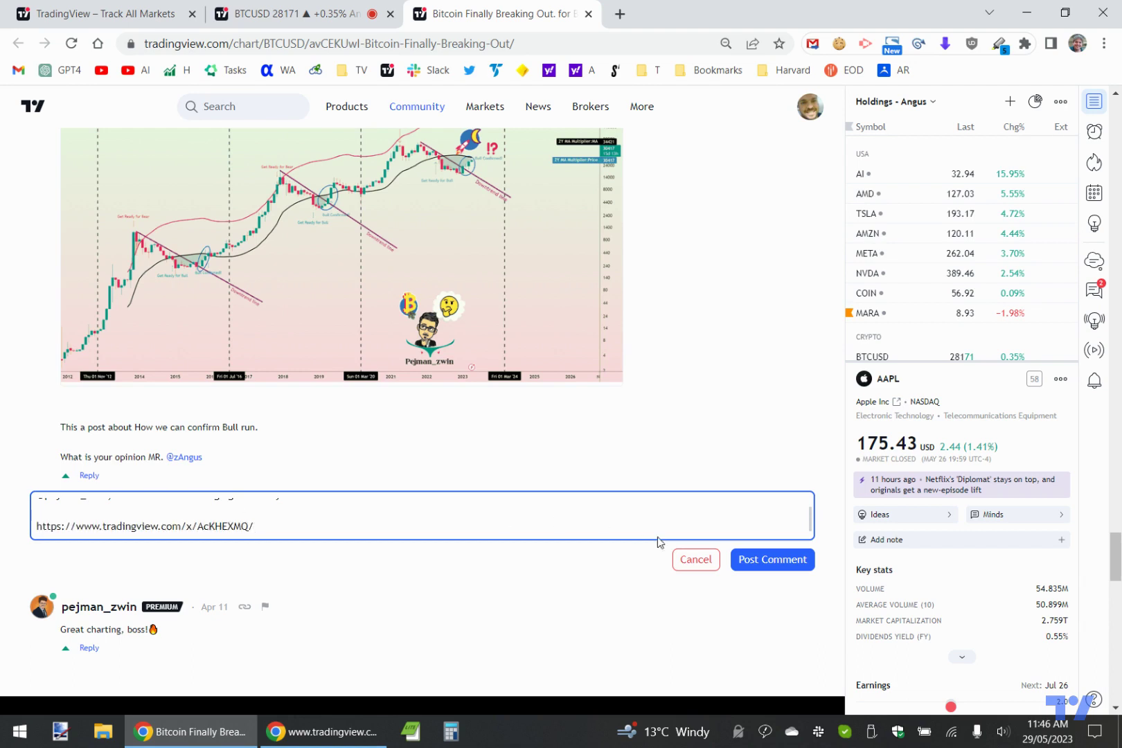
click(769, 560)
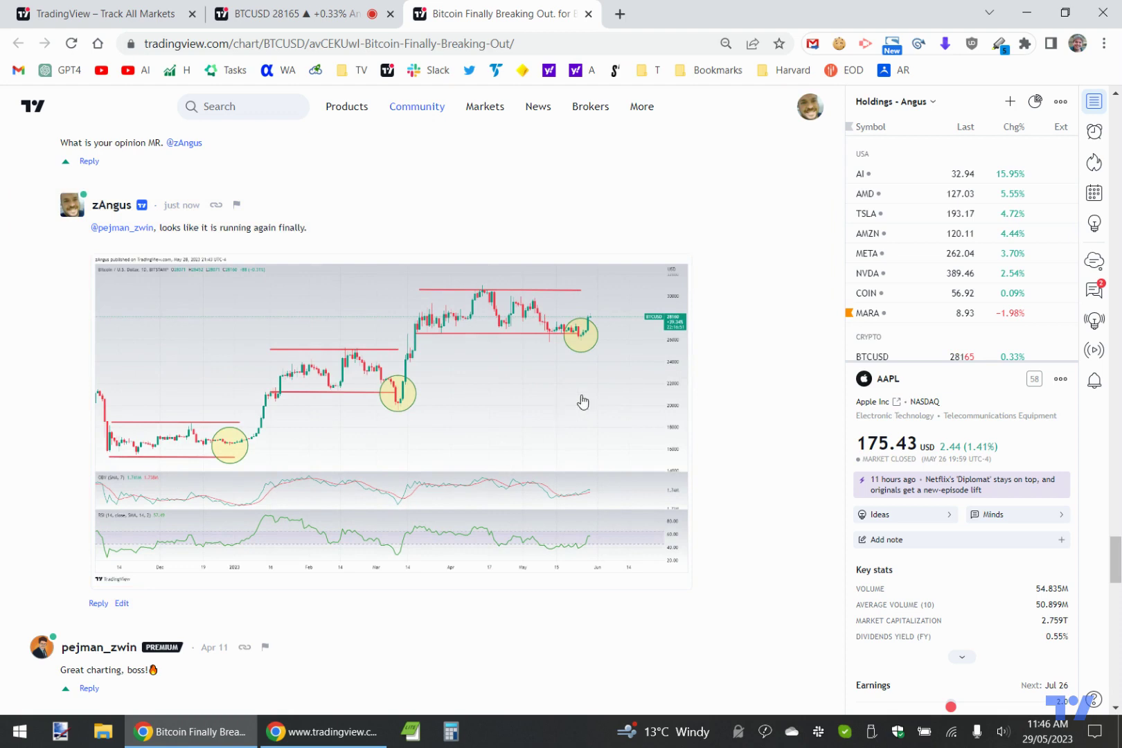
scroll(769, 496, up, 1)
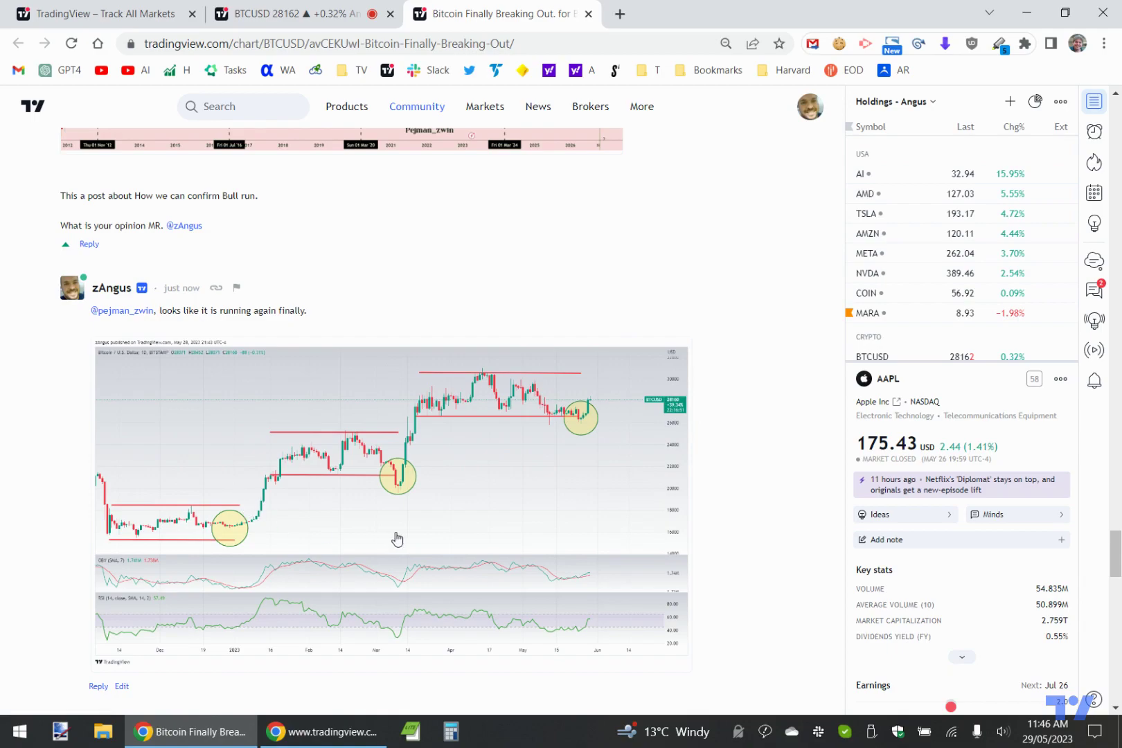
scroll(753, 425, up, 20)
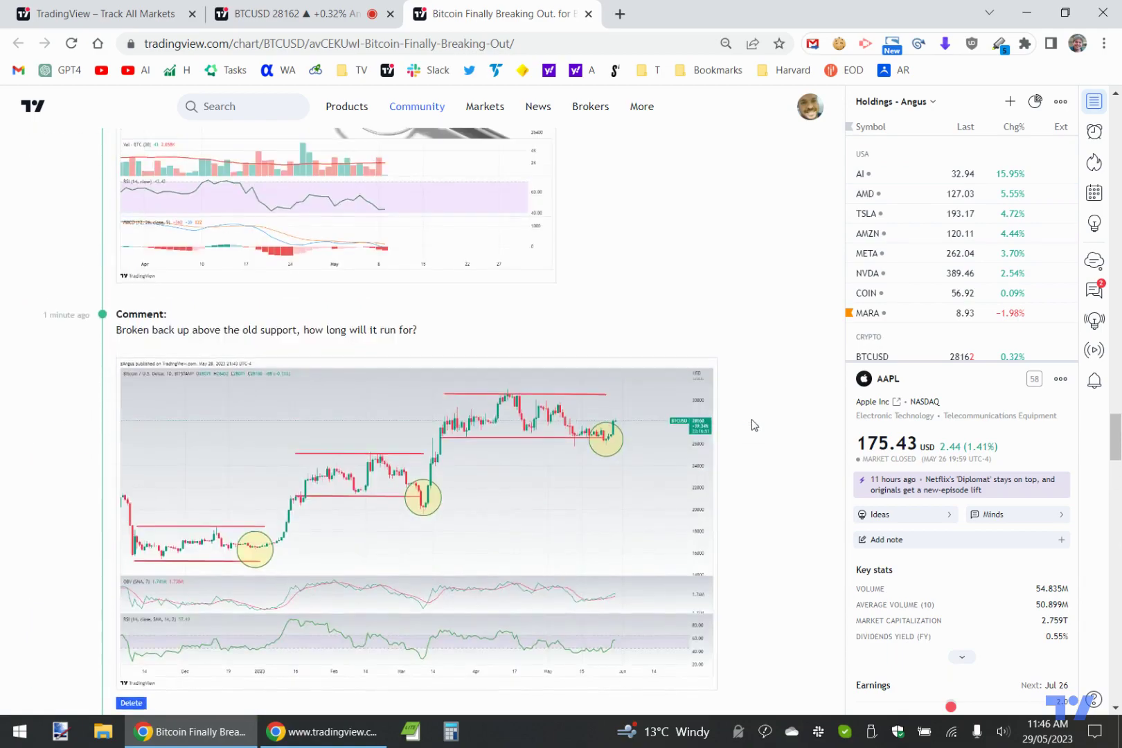
scroll(753, 421, up, 20)
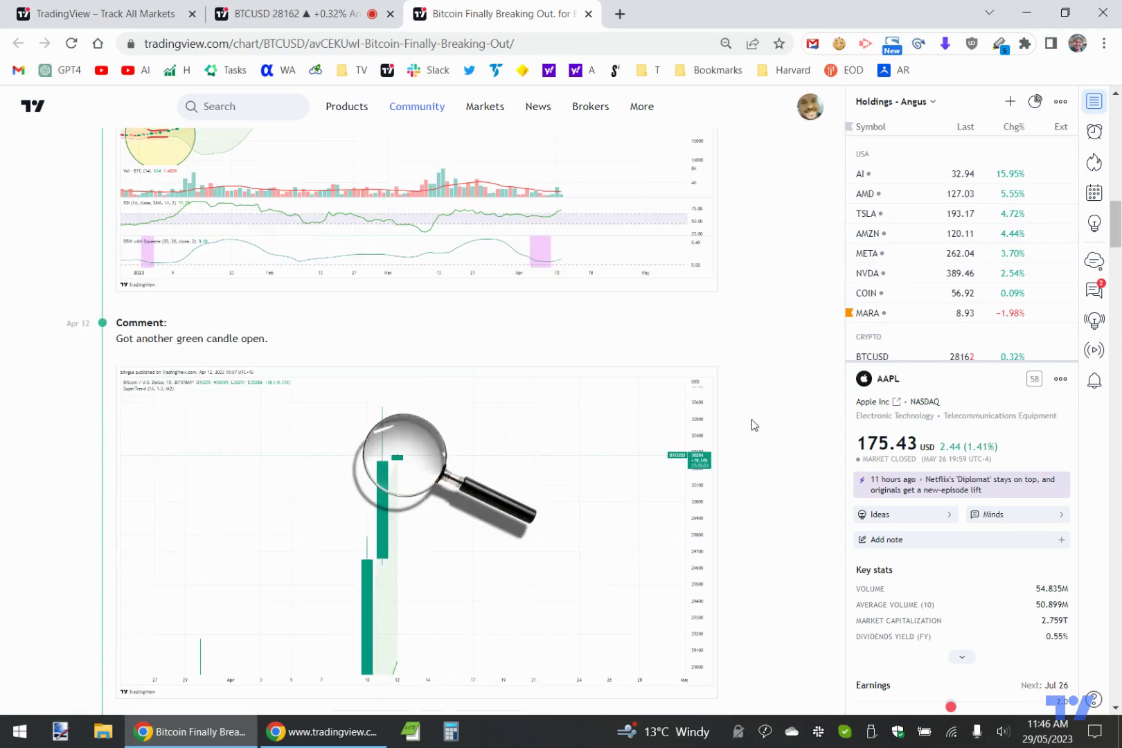
scroll(752, 422, up, 10)
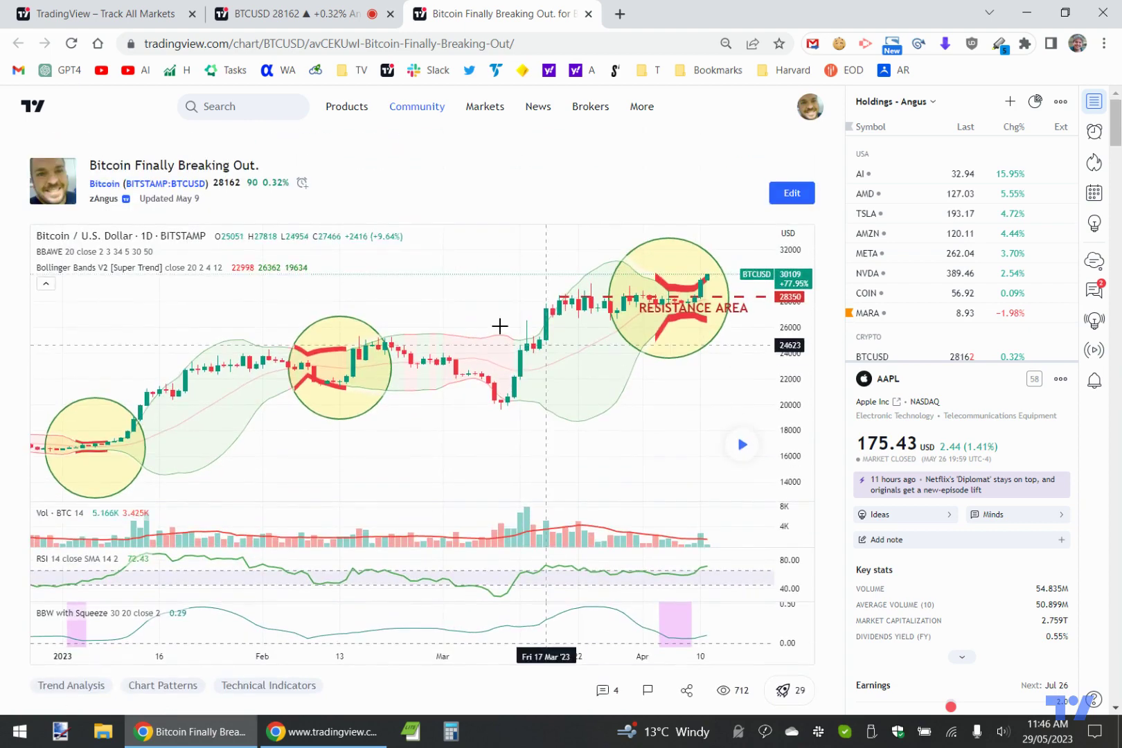
- Switch to the BTCUSD chart and frame 2023, showing the red support lines and circled bounces
click(298, 14)
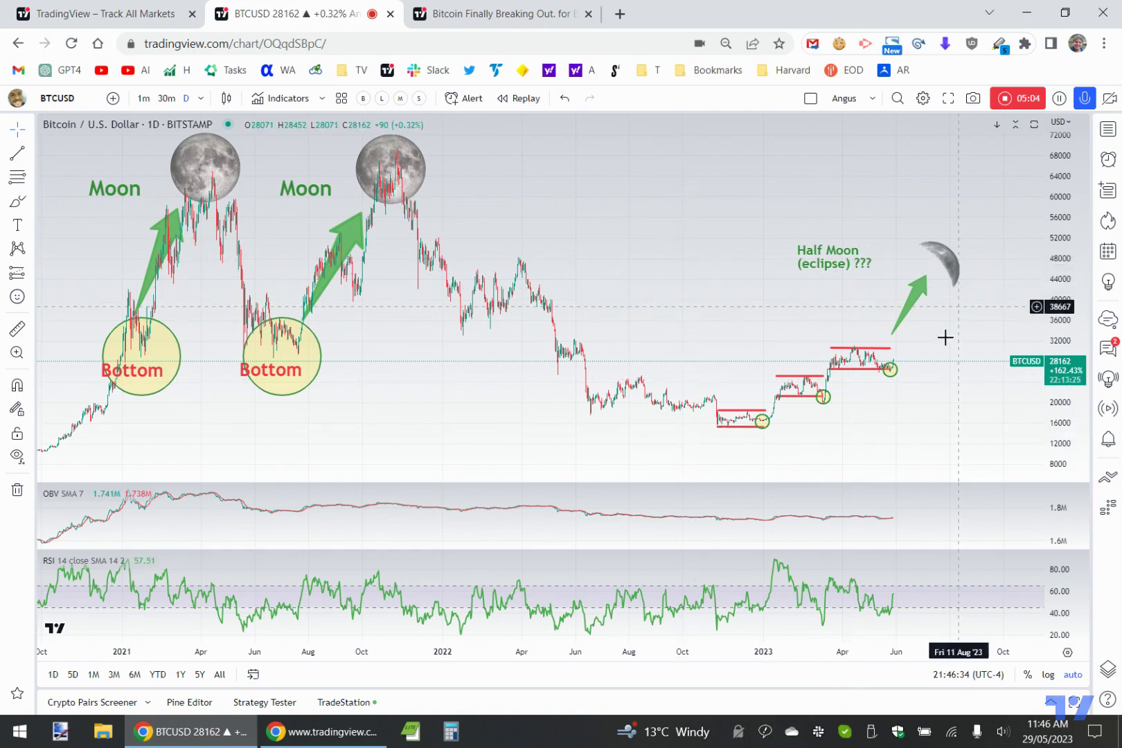
scroll(891, 389, up, 5)
scroll(876, 391, up, 3)
drag(631, 346, 917, 348)
scroll(861, 368, up, 3)
scroll(861, 368, up, 3)
drag(646, 367, 994, 381)
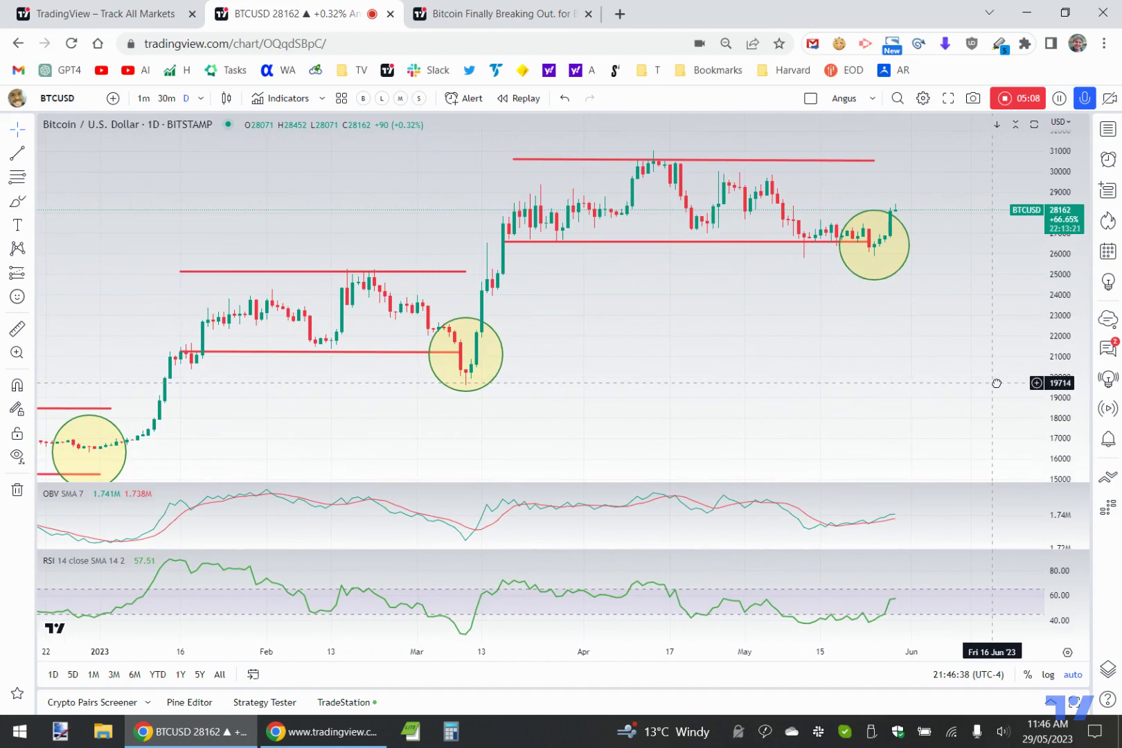